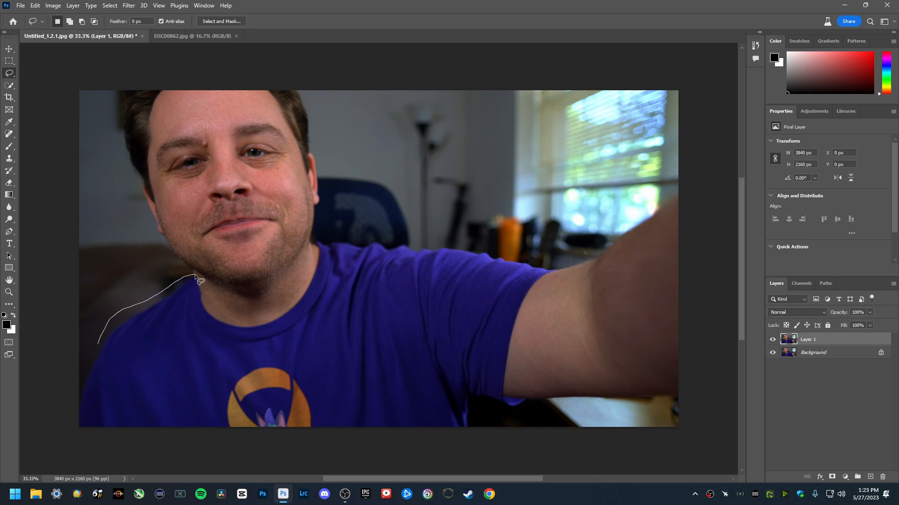
Lasso the purple shirt, replace it using Generative Fill with the prompt "Yellow shirt", and choose the second variation
left_click_drag(334, 241, 482, 433)
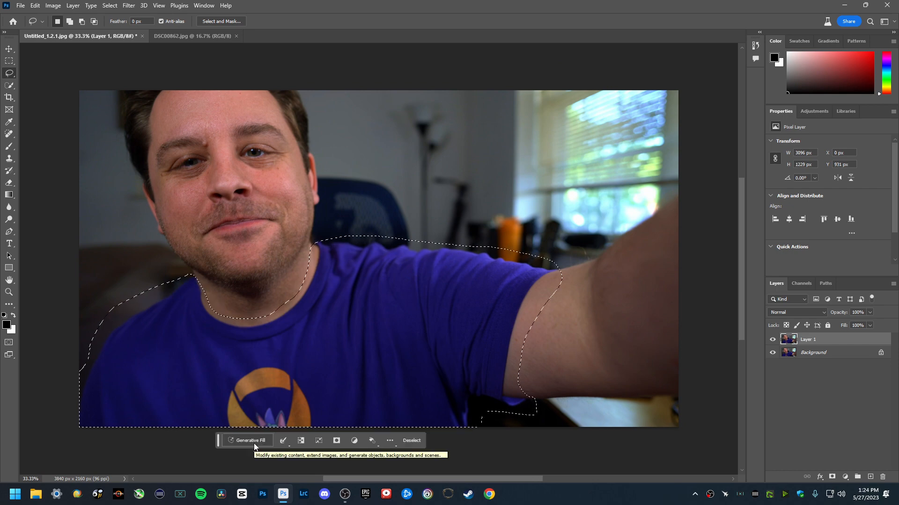
left_click(253, 440)
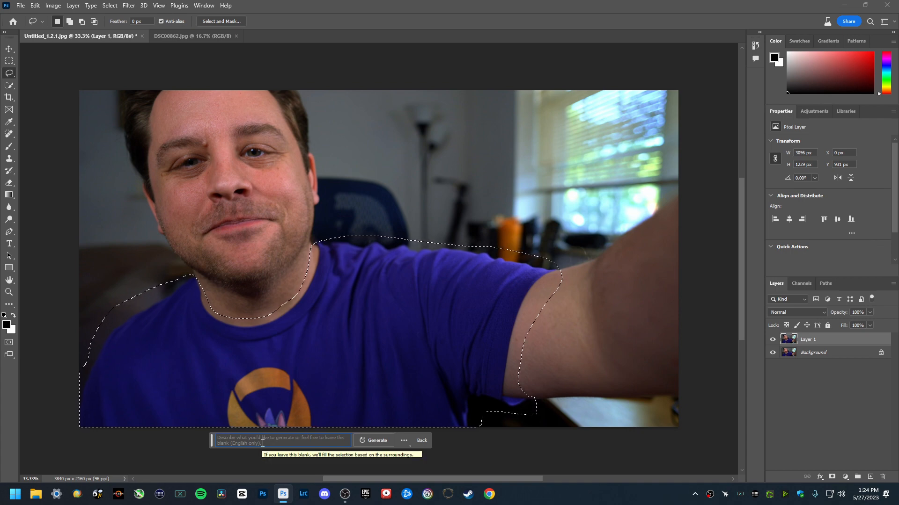
type("Yellow shirt")
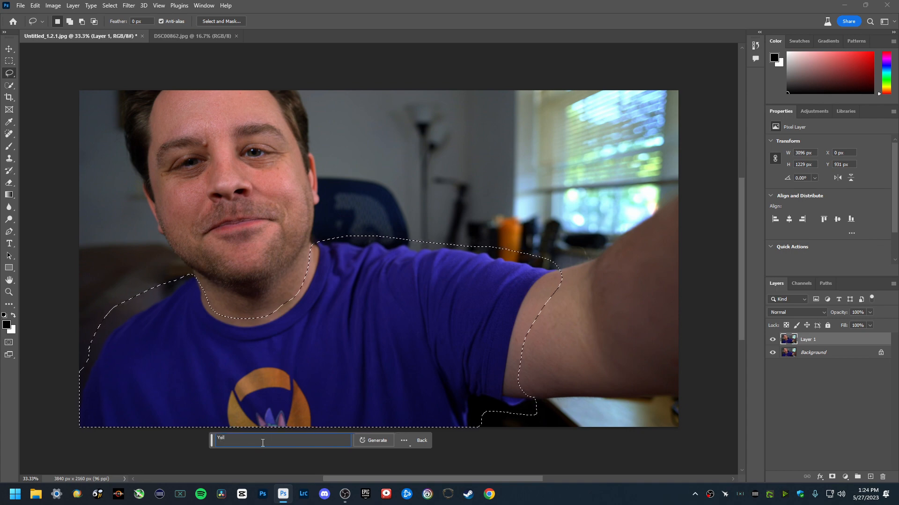
key("Return")
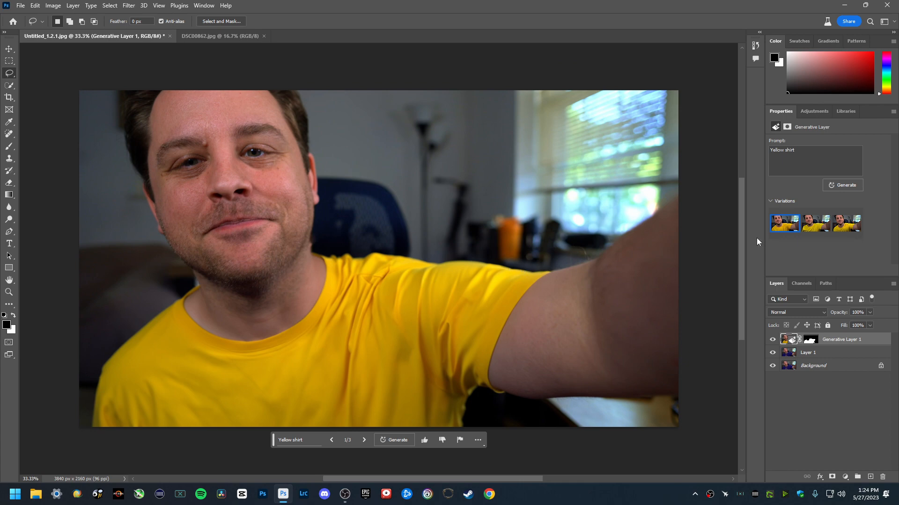
left_click(846, 223)
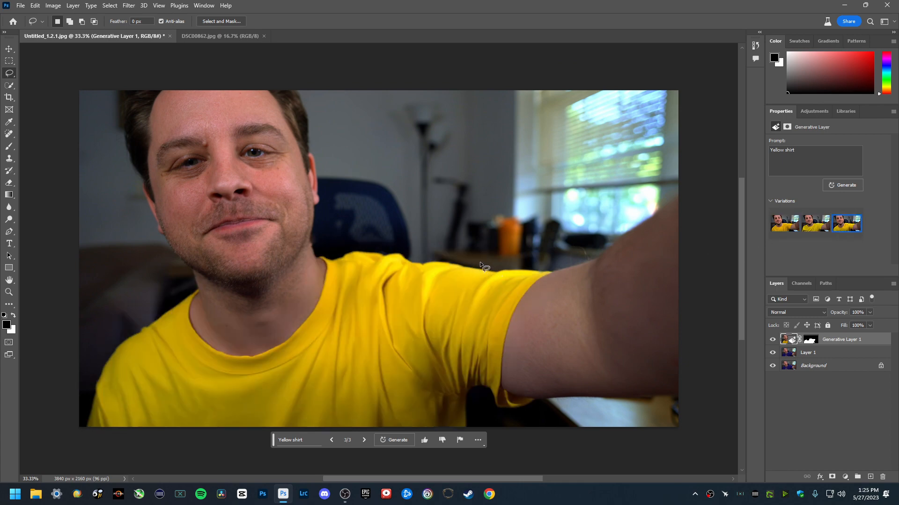
left_click(818, 231)
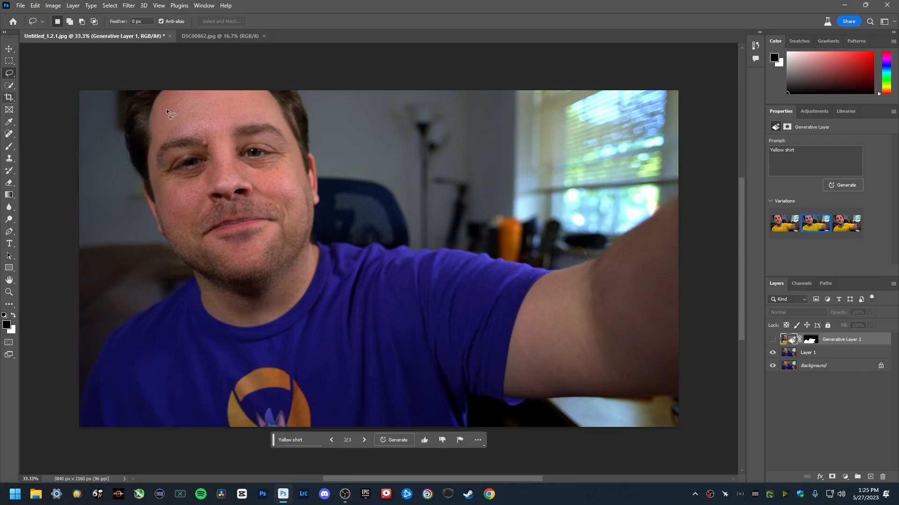
Extend the canvas upward to 3840 x 2628 px and fill the blank strip with an unprompted Generative Fill, using the third variation
left_click(9, 98)
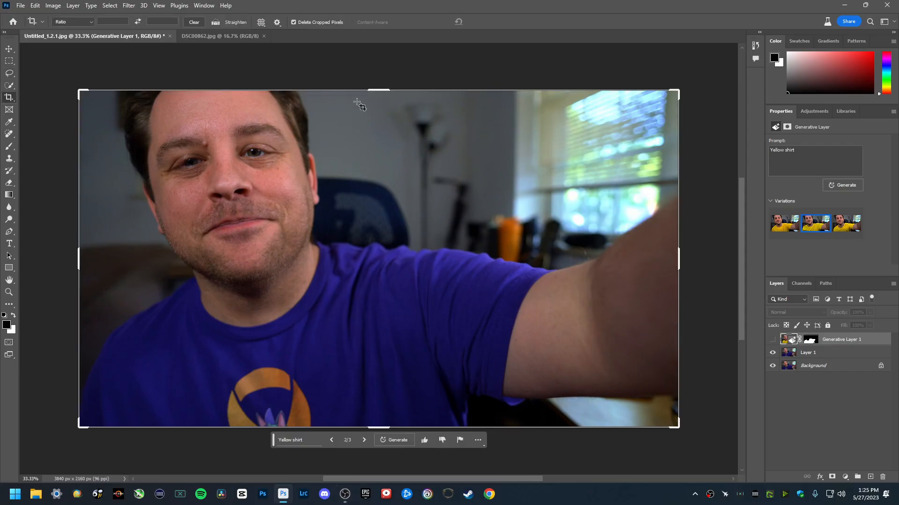
left_click_drag(378, 86, 370, 49)
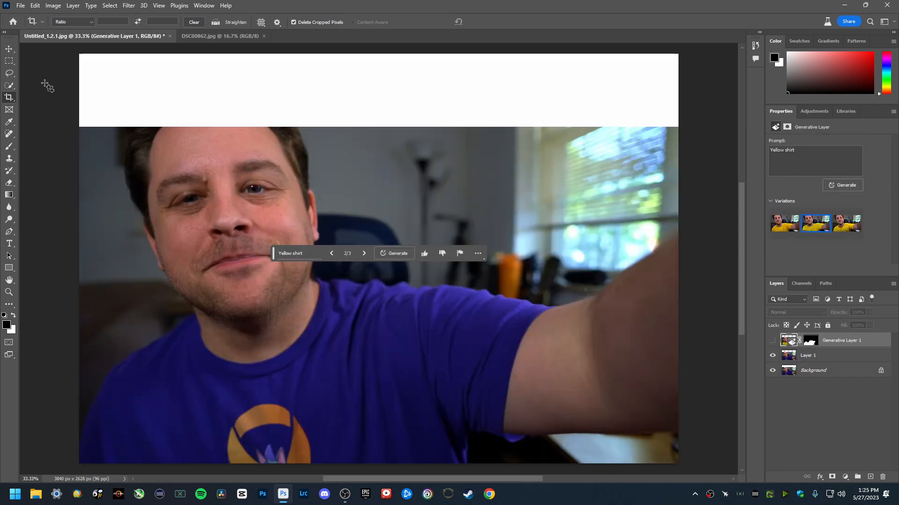
left_click(12, 61)
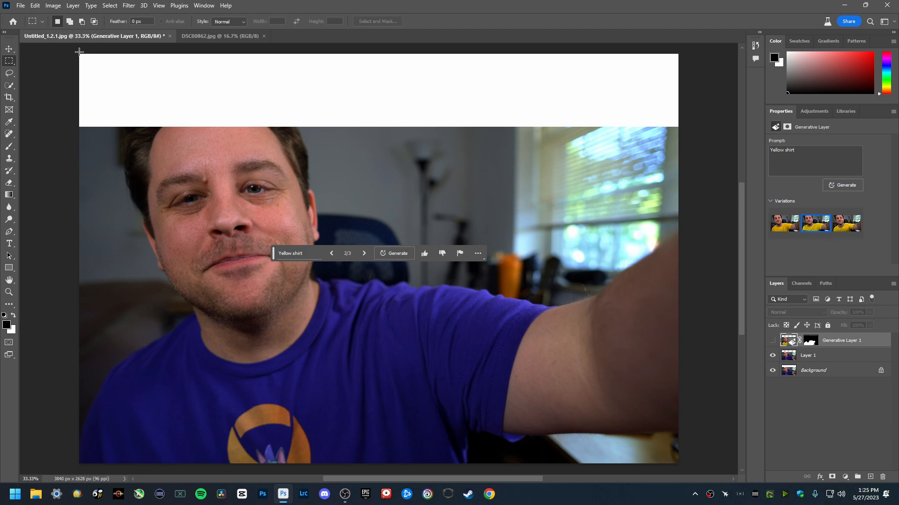
left_click_drag(78, 52, 677, 131)
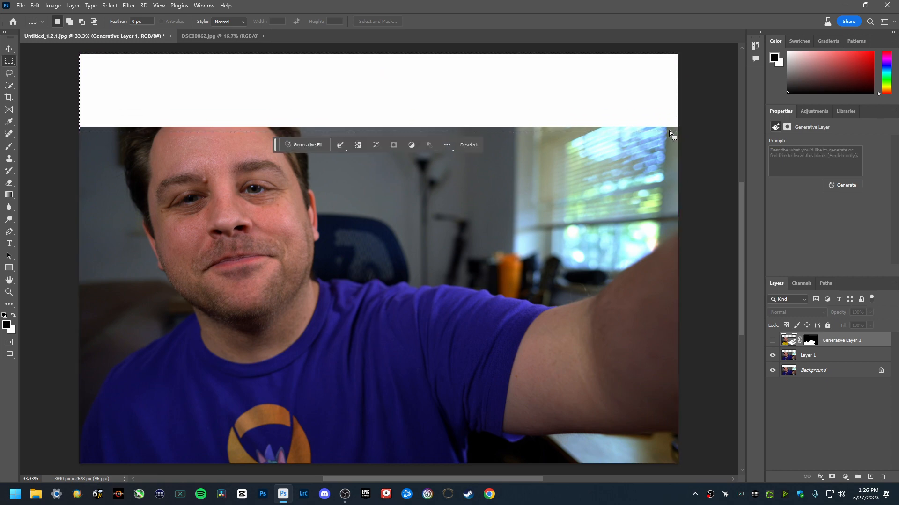
left_click(317, 148)
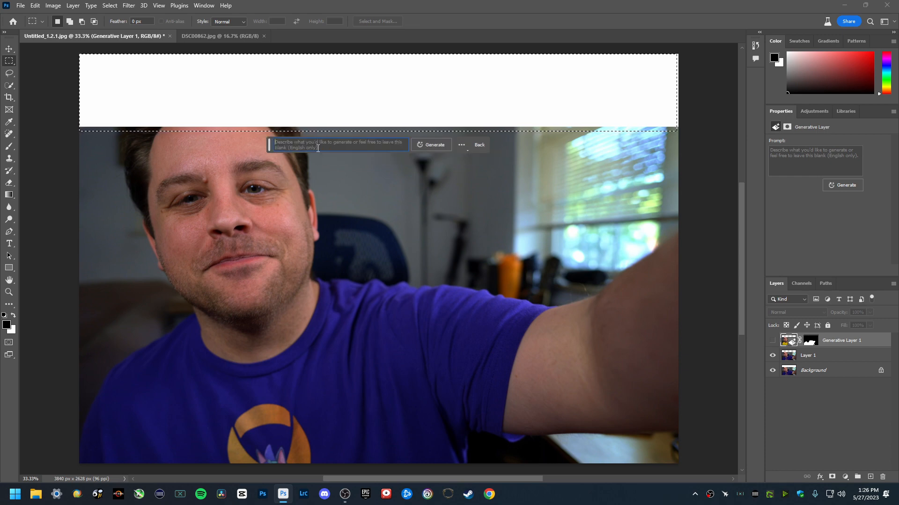
left_click(440, 147)
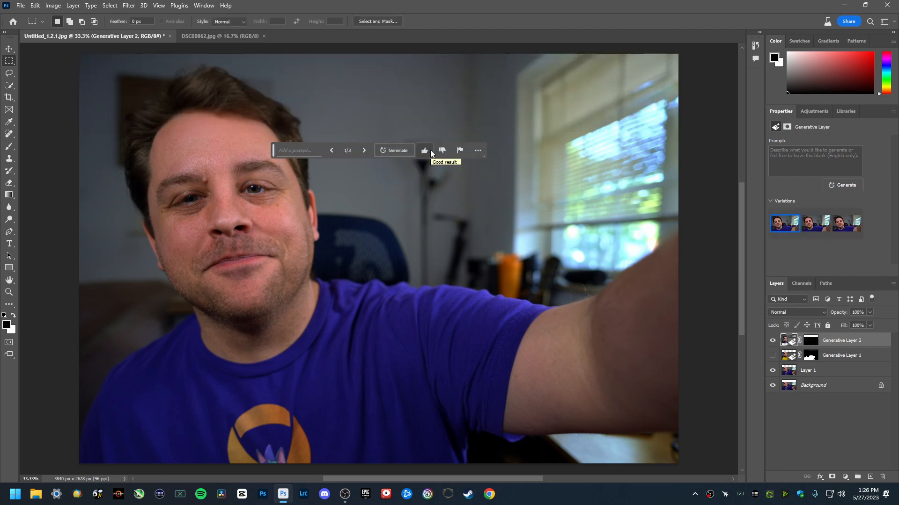
left_click_drag(273, 155, 467, 215)
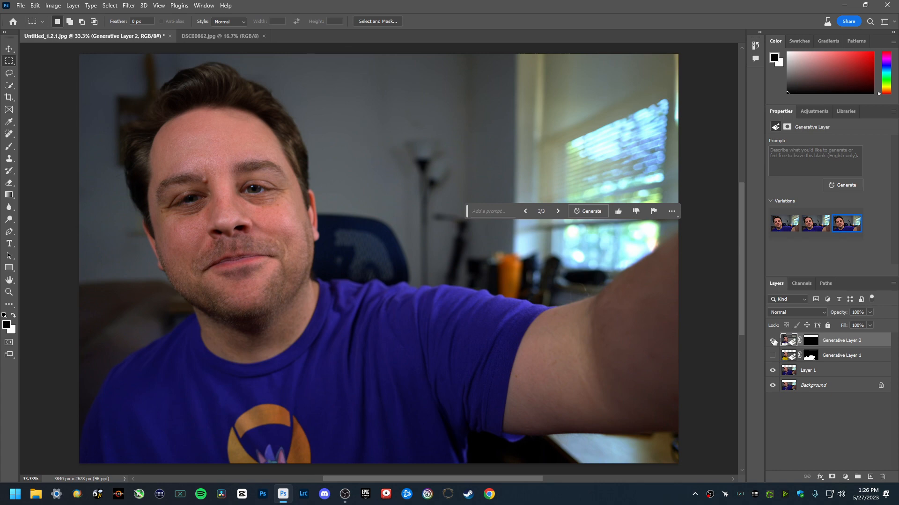
Make the yellow shirt's generative layer visible again and toggle the generative layers to compare the edit with the original
left_click(773, 357)
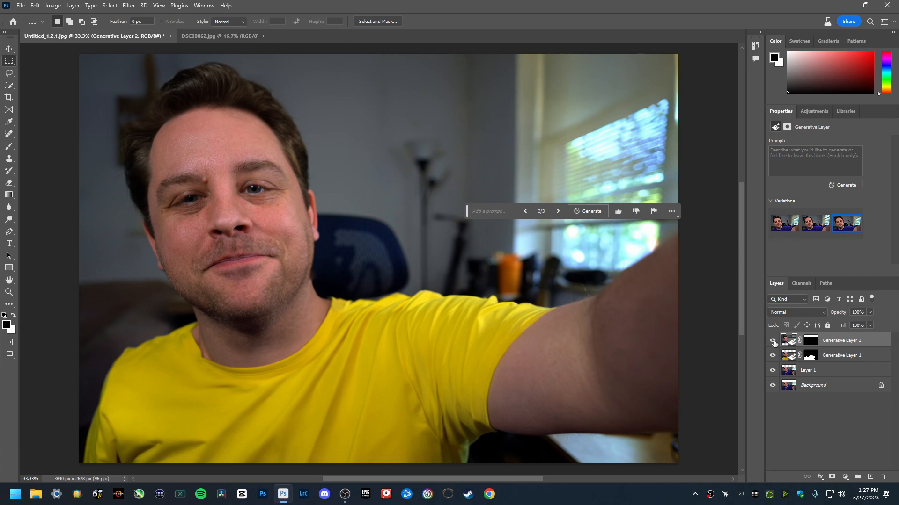
left_click_drag(773, 343, 776, 360)
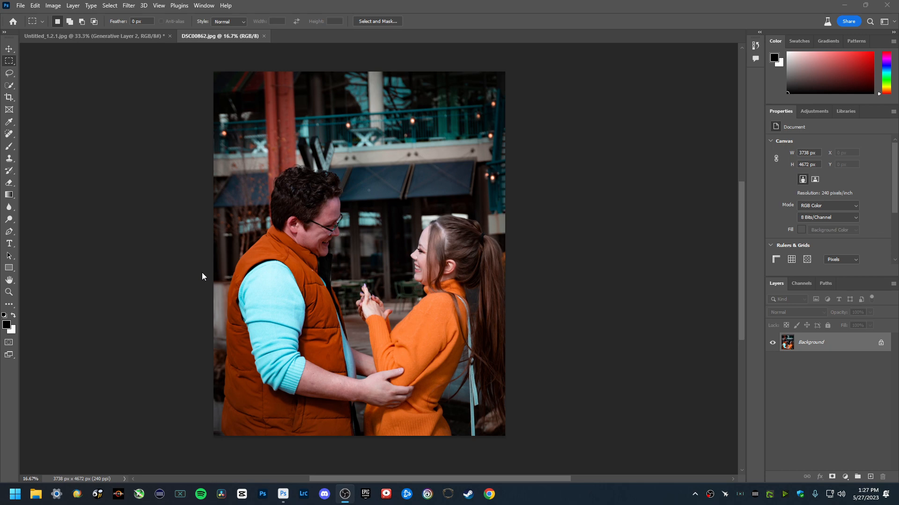
Widen the canvas of DSC00862.jpg on both sides to 5574 x 4672 px with the Crop tool
key("c")
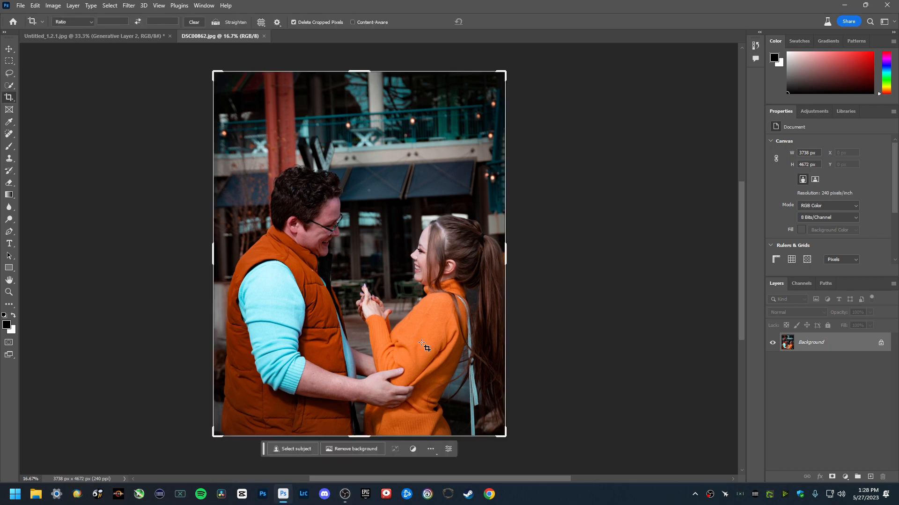
left_click_drag(505, 254, 543, 257)
left_click_drag(171, 253, 145, 255)
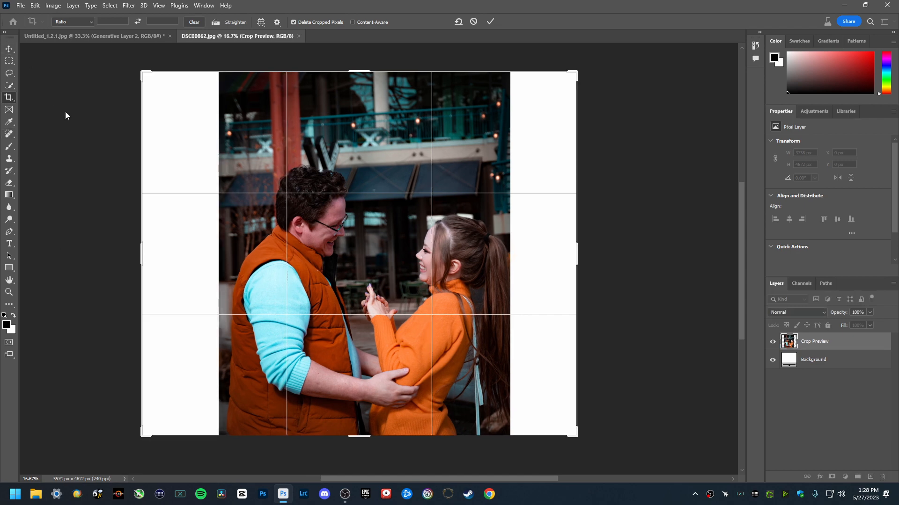
key("Return")
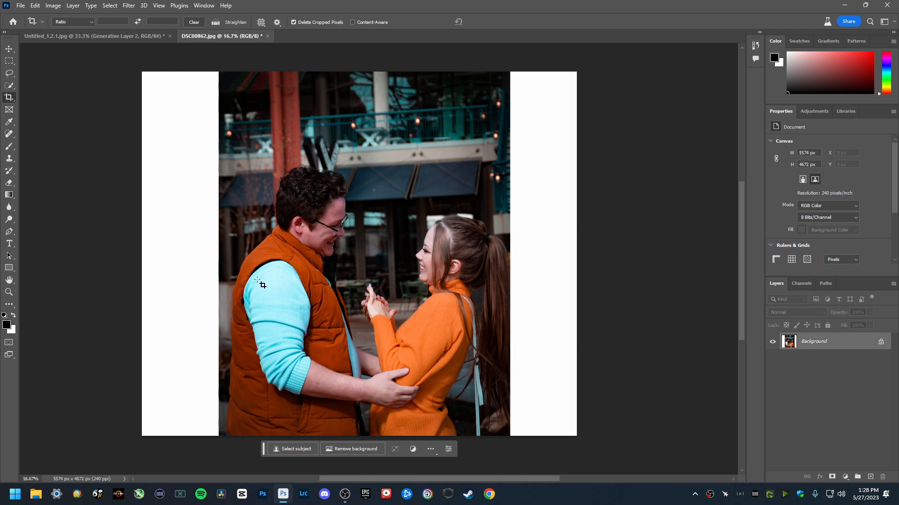
Select the blank strip on the photo's left side, slightly overlapping the image, and fill it with an unprompted Generative Fill
left_click(10, 62)
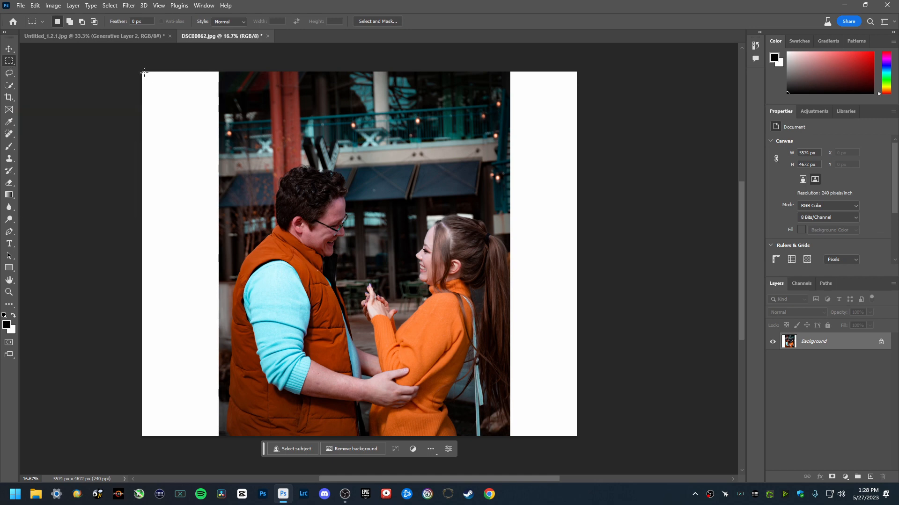
left_click_drag(140, 70, 224, 440)
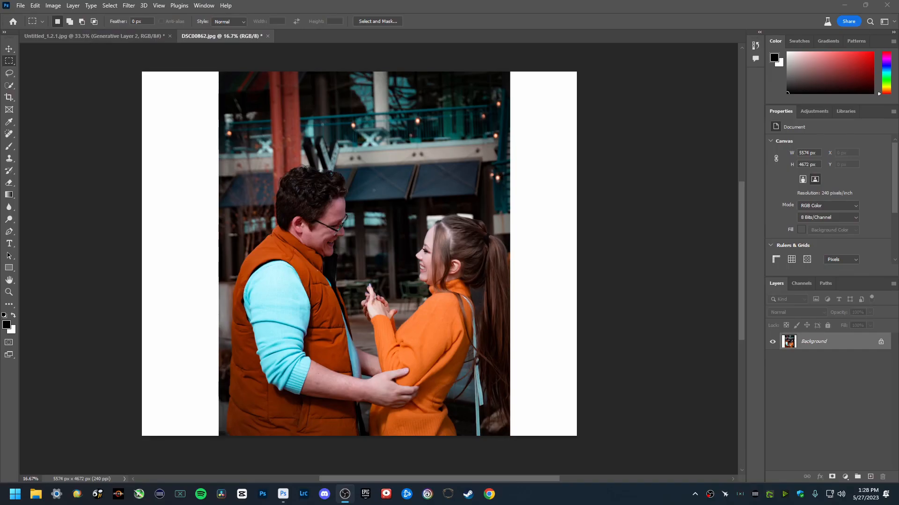
left_click(164, 257)
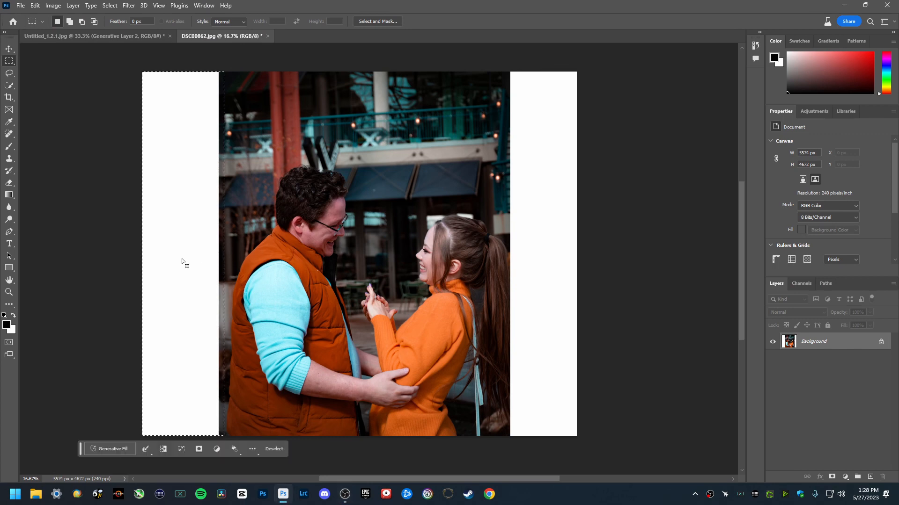
left_click(111, 448)
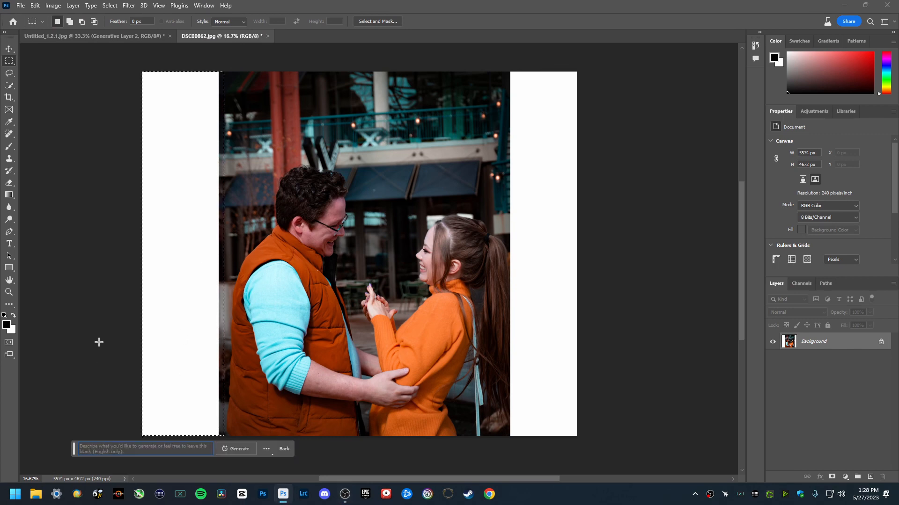
left_click(239, 449)
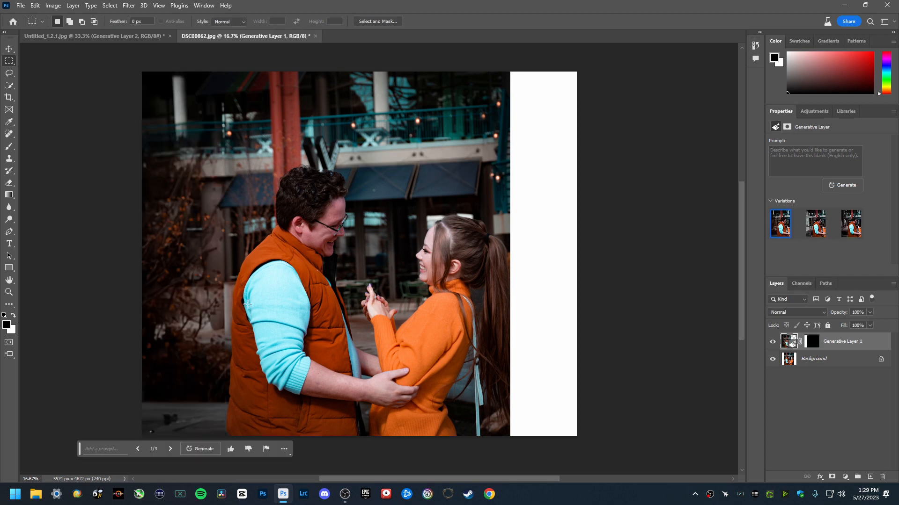
Compare the second and third variations of the left-side fill, then return to the first one
left_click(810, 231)
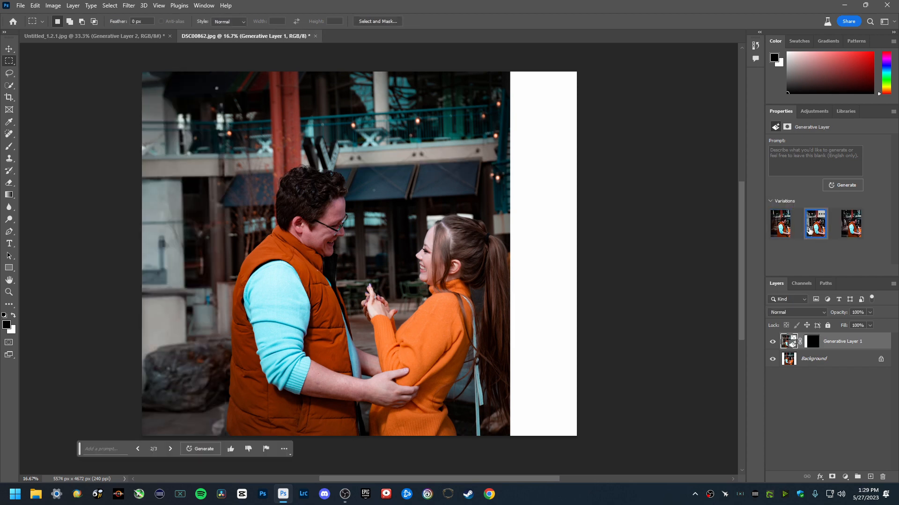
left_click(844, 237)
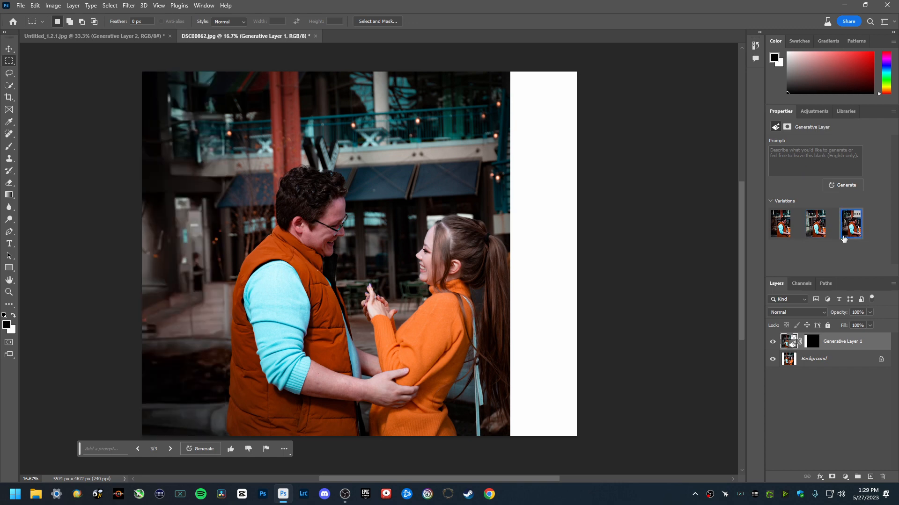
left_click(784, 233)
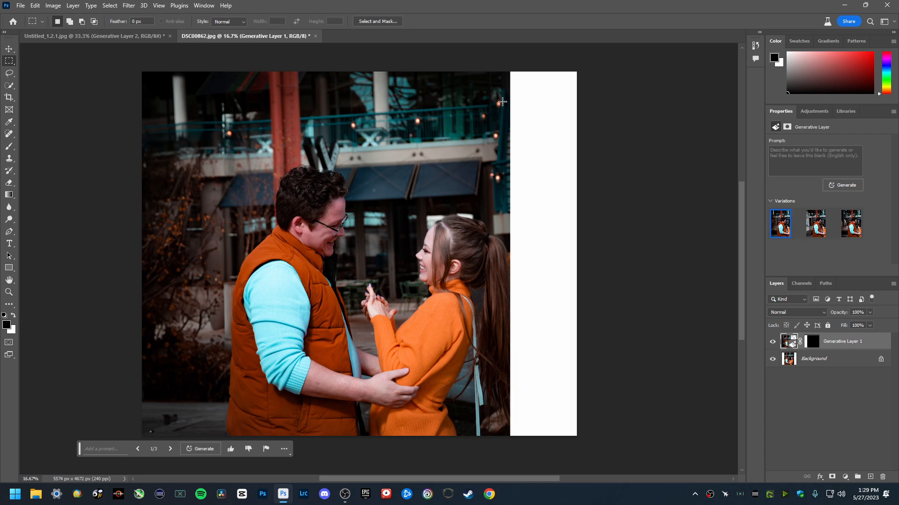
Fill the blank strip on the photo's right side with an unprompted Generative Fill, review the third variation, and keep the first
left_click_drag(503, 66, 576, 437)
left_click(456, 449)
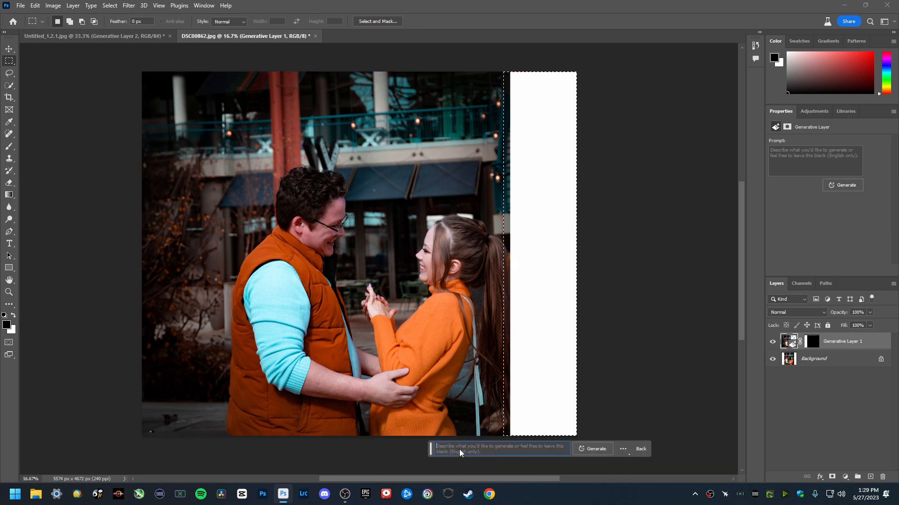
key("Return")
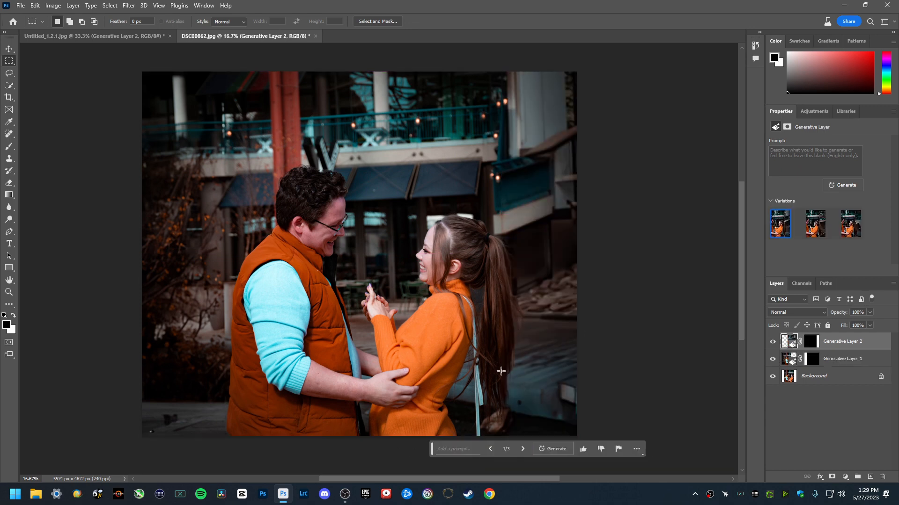
left_click(844, 234)
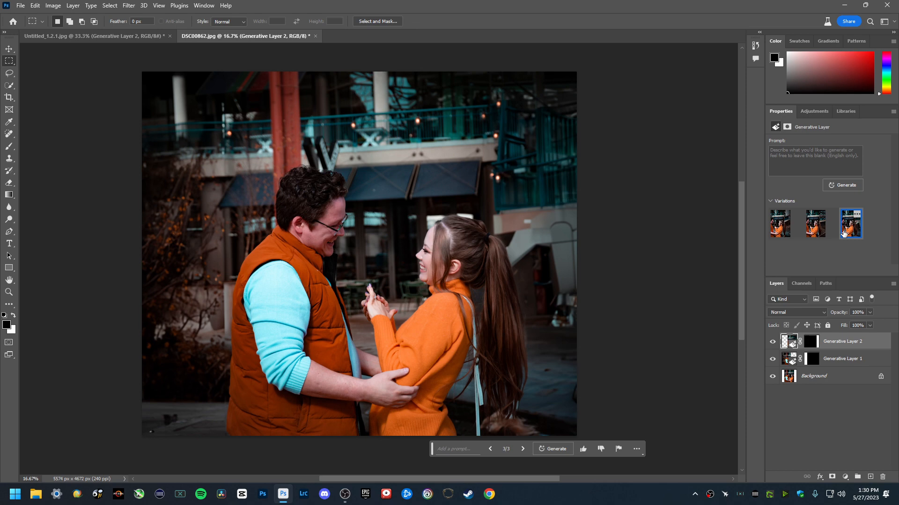
left_click(780, 233)
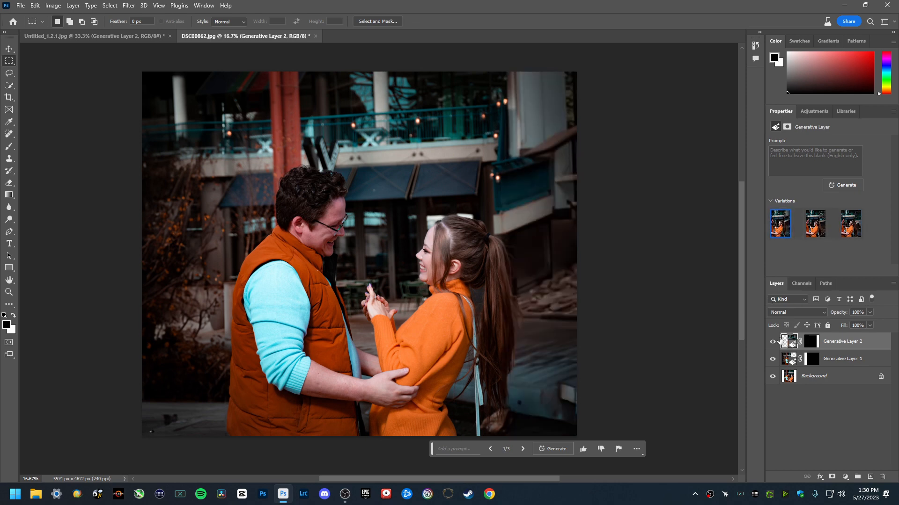
Hide both generative layers to compare against the original photo, then show them again
left_click(773, 342)
left_click(773, 359)
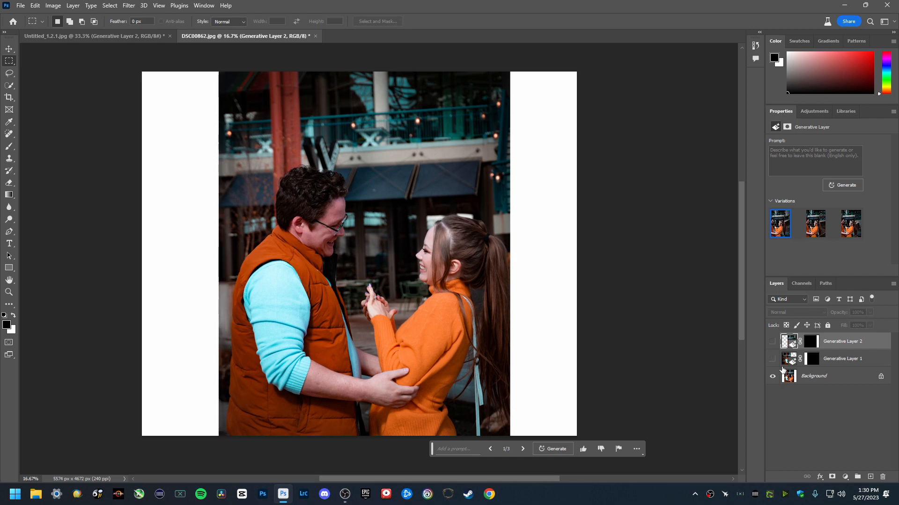
left_click(773, 359)
left_click(773, 342)
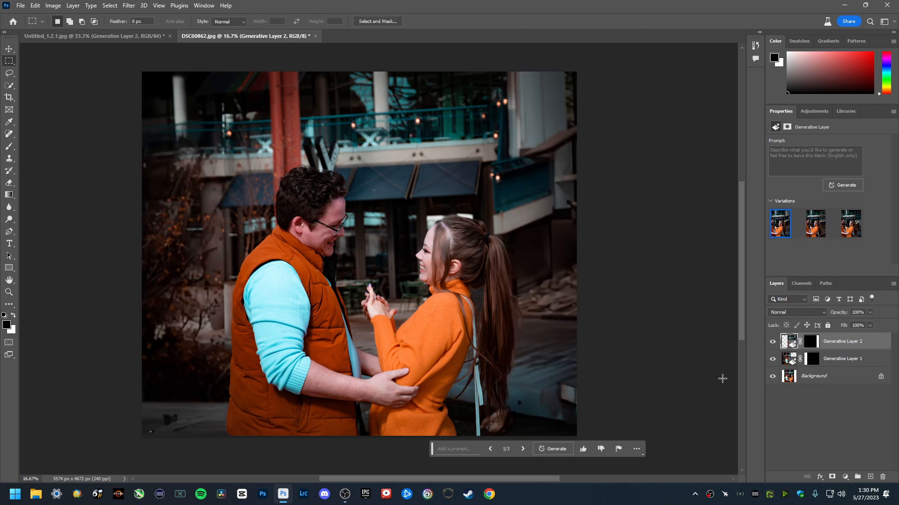